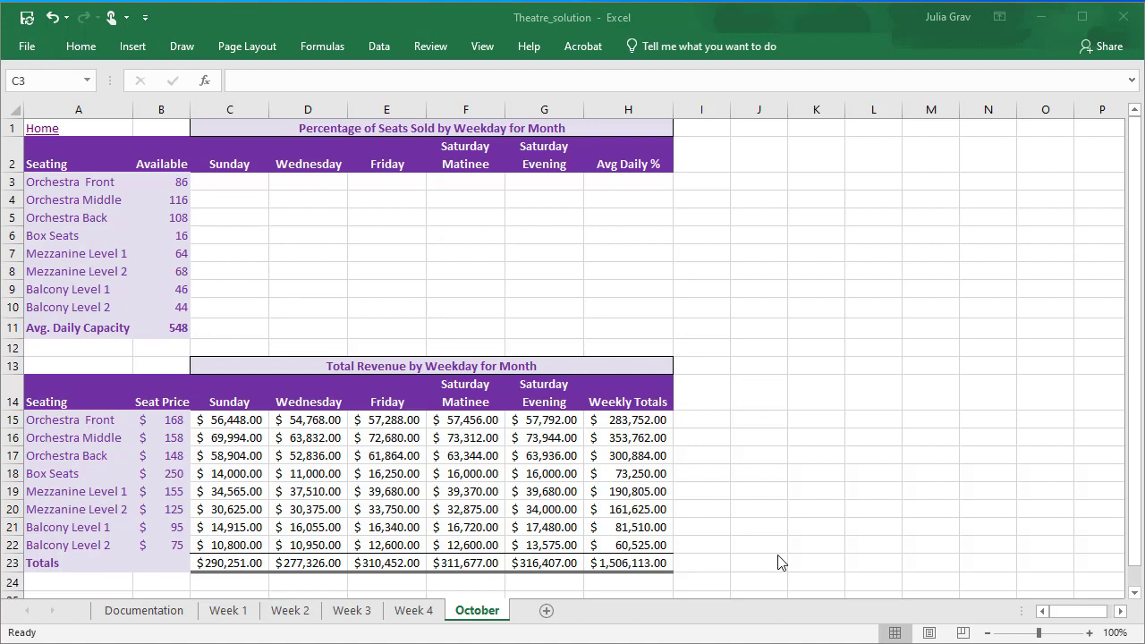
Start a formula in October cell C3 that sums cell C3 across sheets Week 1 through Week 4.
{"action": "left_click", "coordinate": [421, 614]}
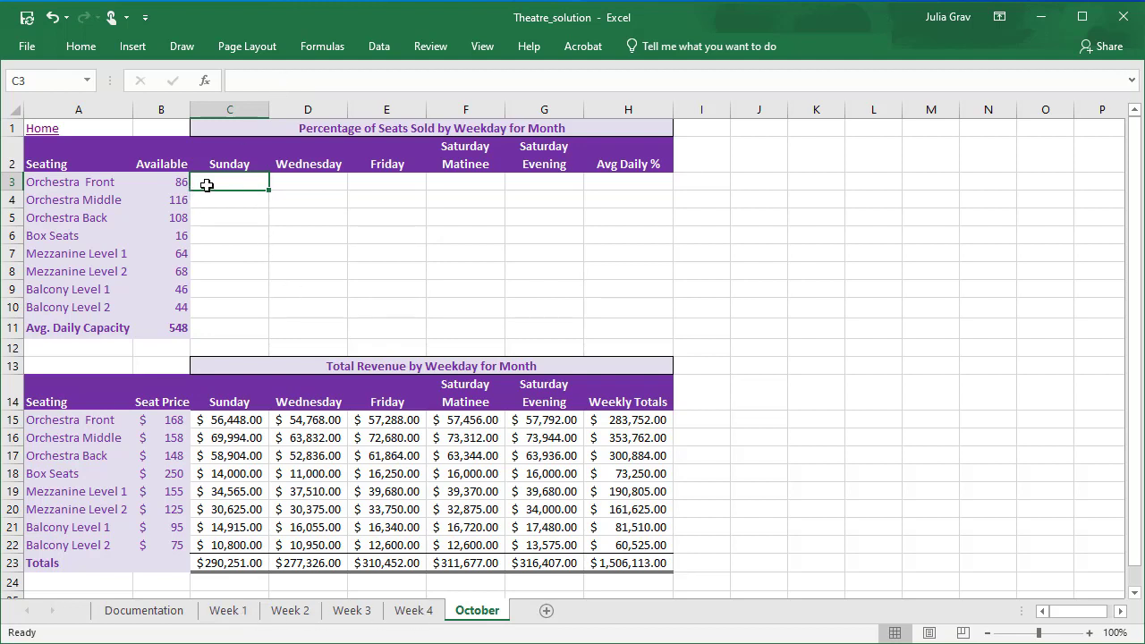
{"action": "left_click", "coordinate": [260, 80]}
{"action": "type", "text": "="}
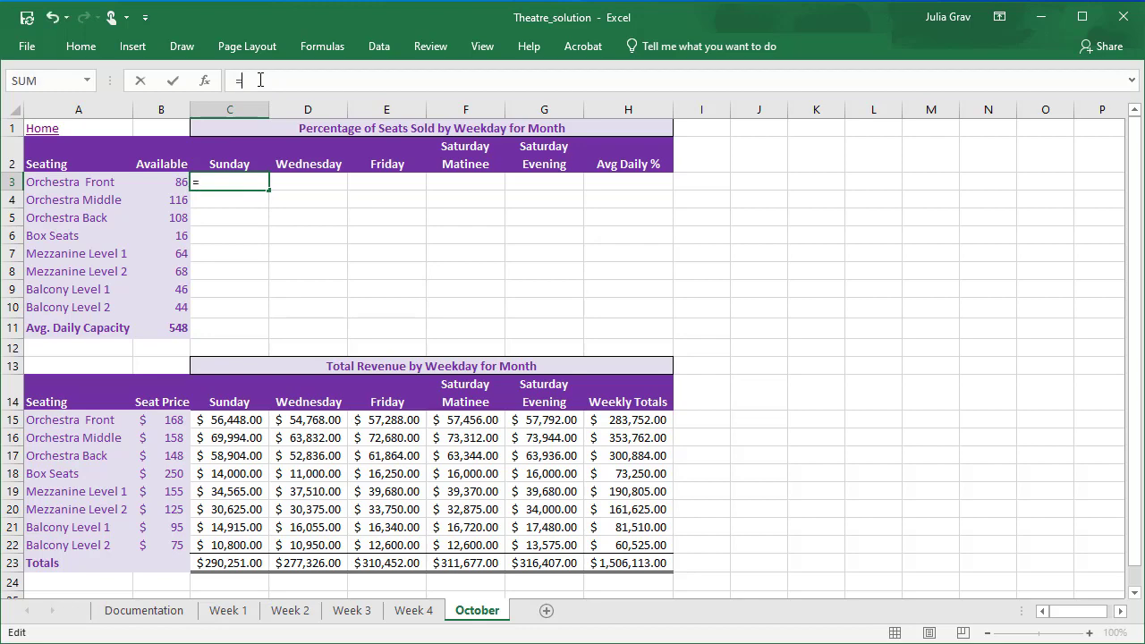
{"action": "type", "text": "sum"}
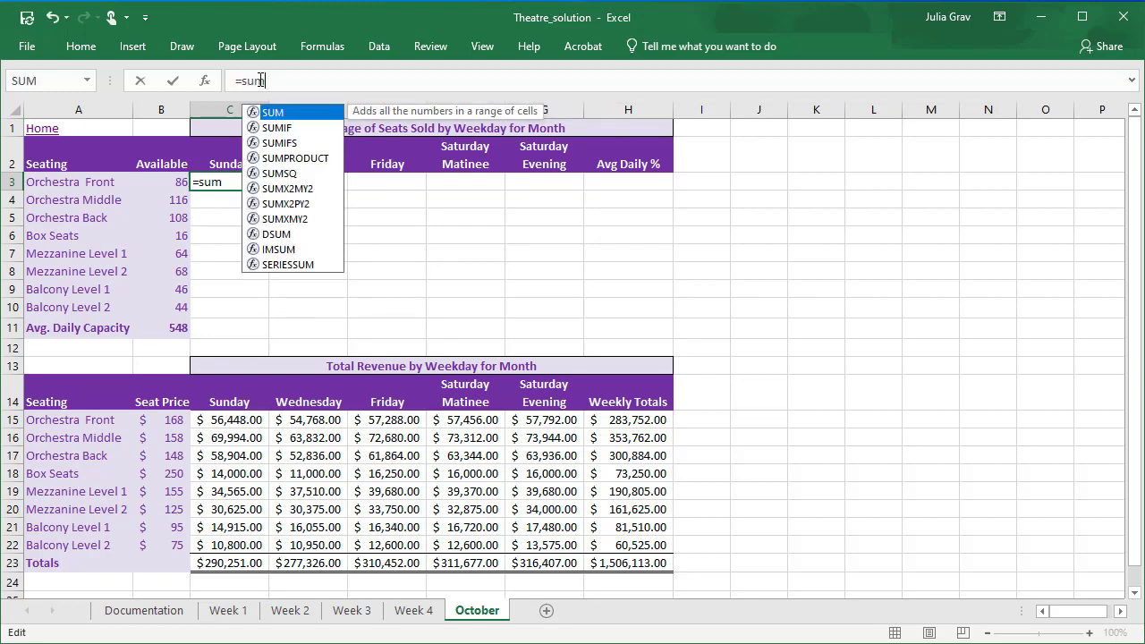
{"action": "key", "text": "Tab"}
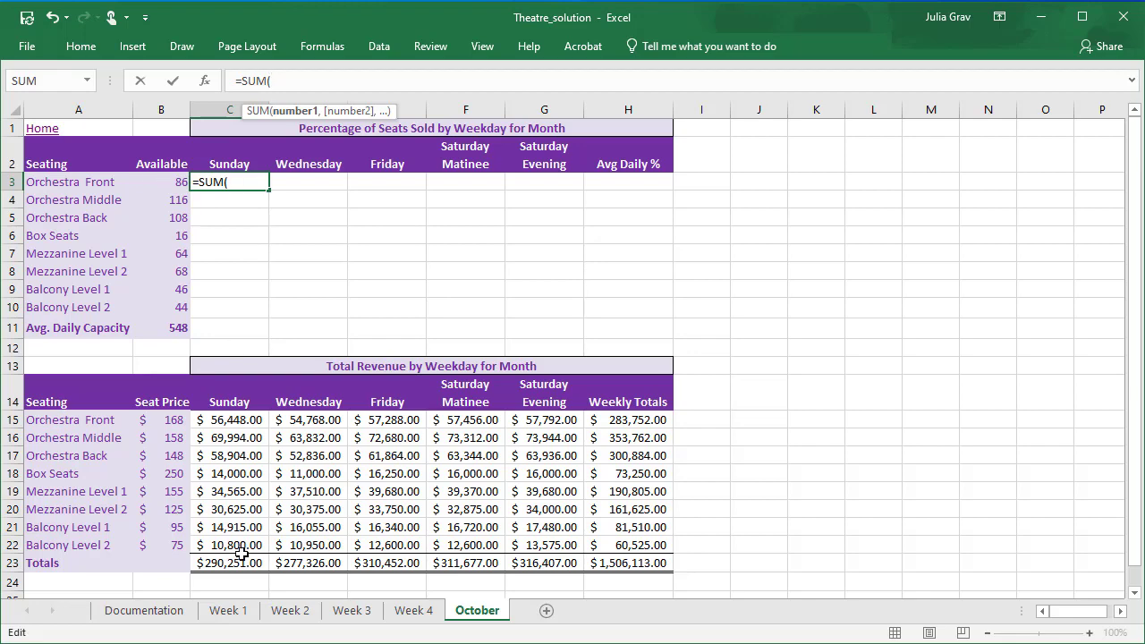
{"action": "left_click", "coordinate": [237, 612]}
{"action": "left_click", "coordinate": [238, 617]}
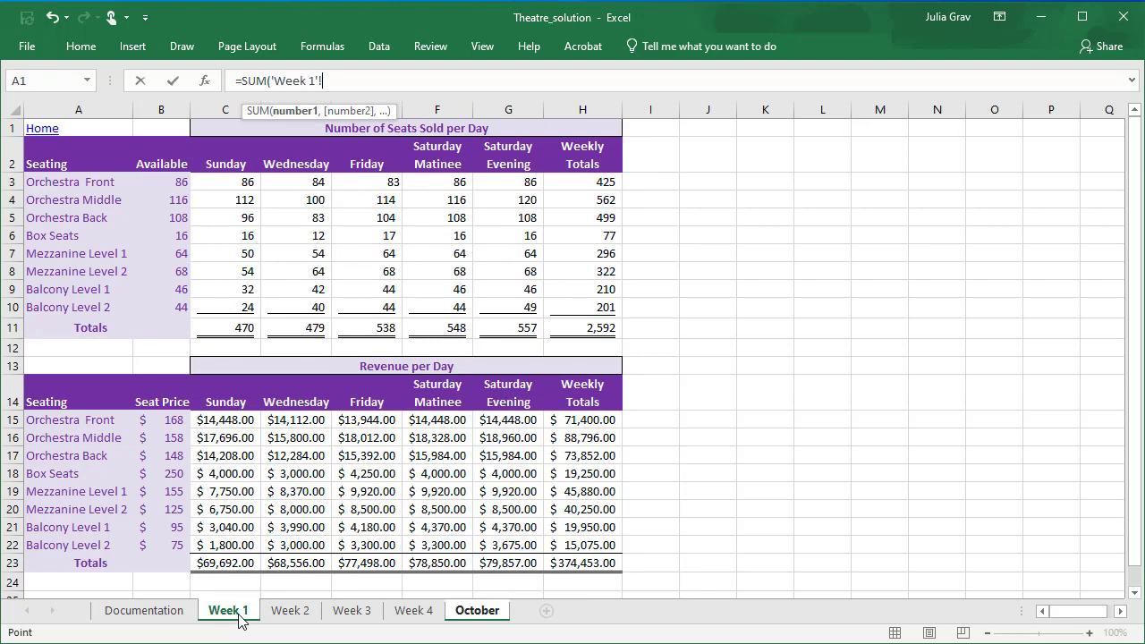
{"action": "left_click", "coordinate": [409, 612], "text": "shift"}
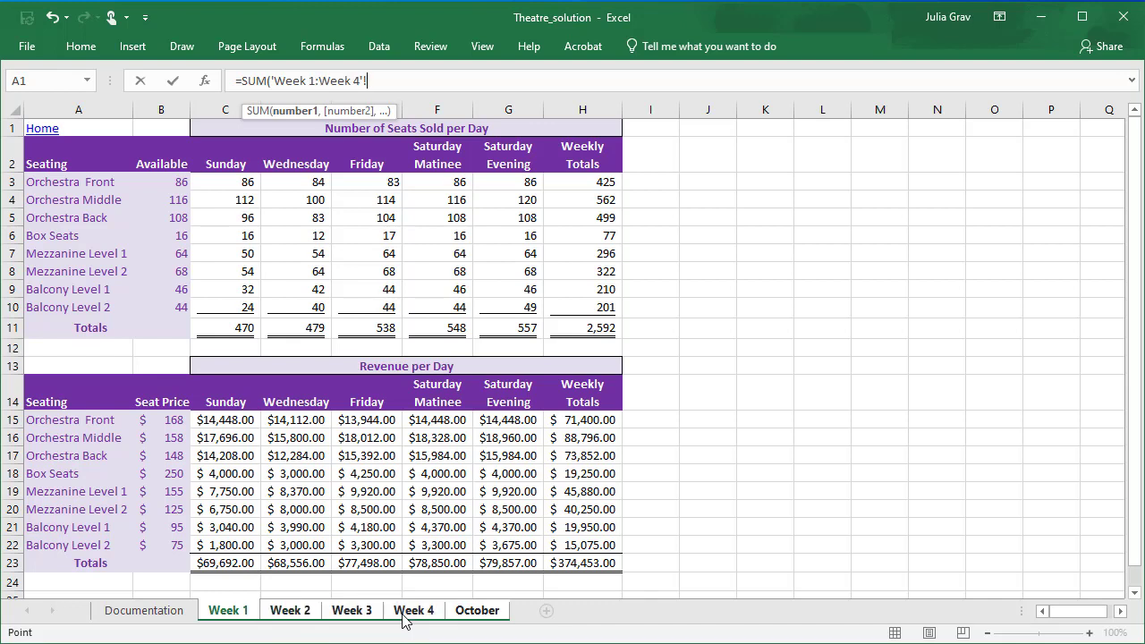
{"action": "left_click", "coordinate": [231, 182]}
{"action": "type", "text": ")"}
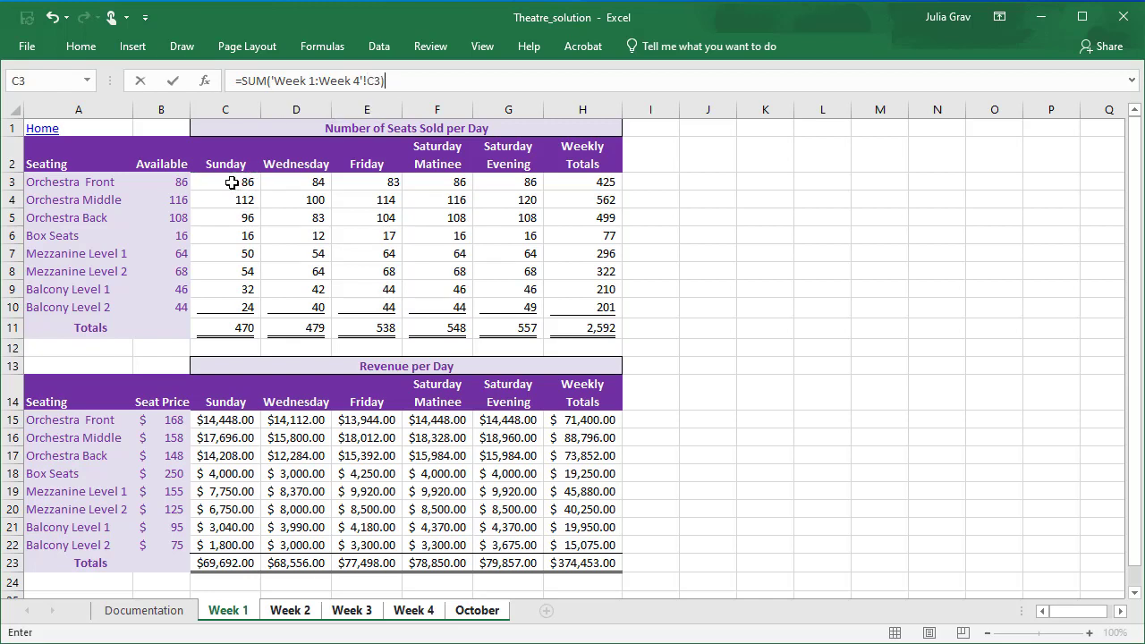
Complete the C3 formula by dividing it by SUM('Week 1:Week 4'!$B3).
{"action": "type", "text": "/sum"}
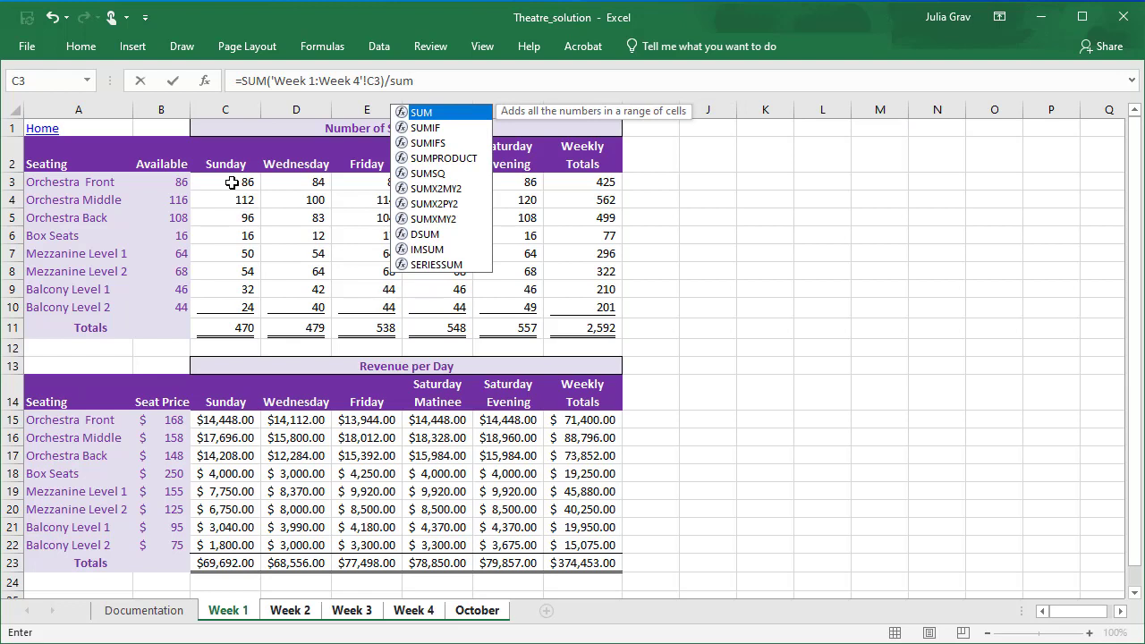
{"action": "key", "text": "Tab"}
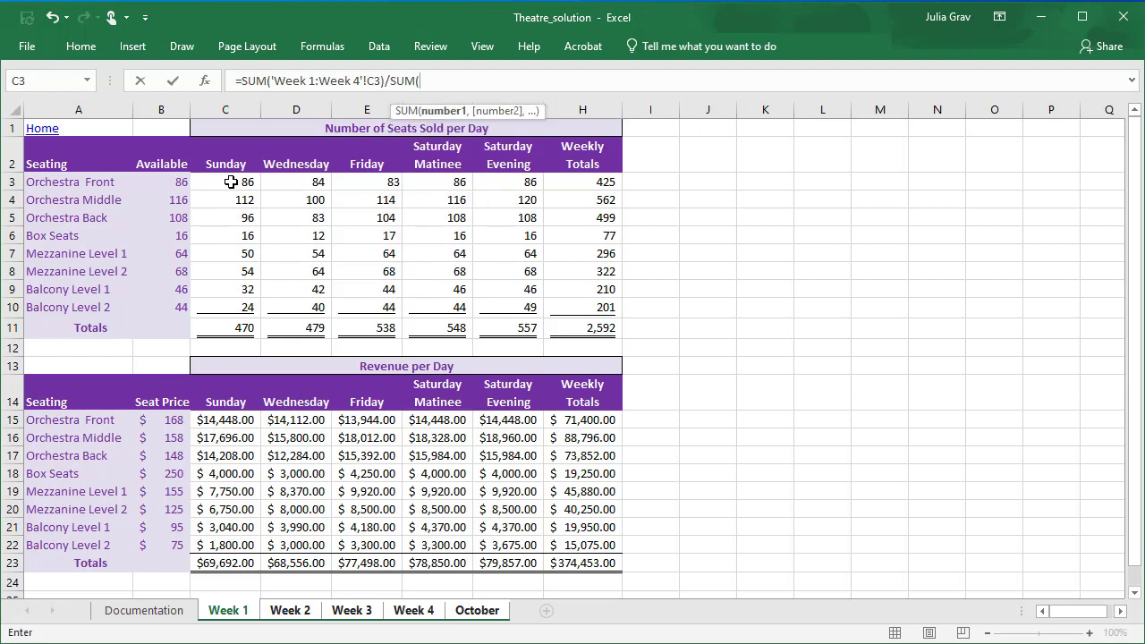
{"action": "left_click", "coordinate": [234, 616]}
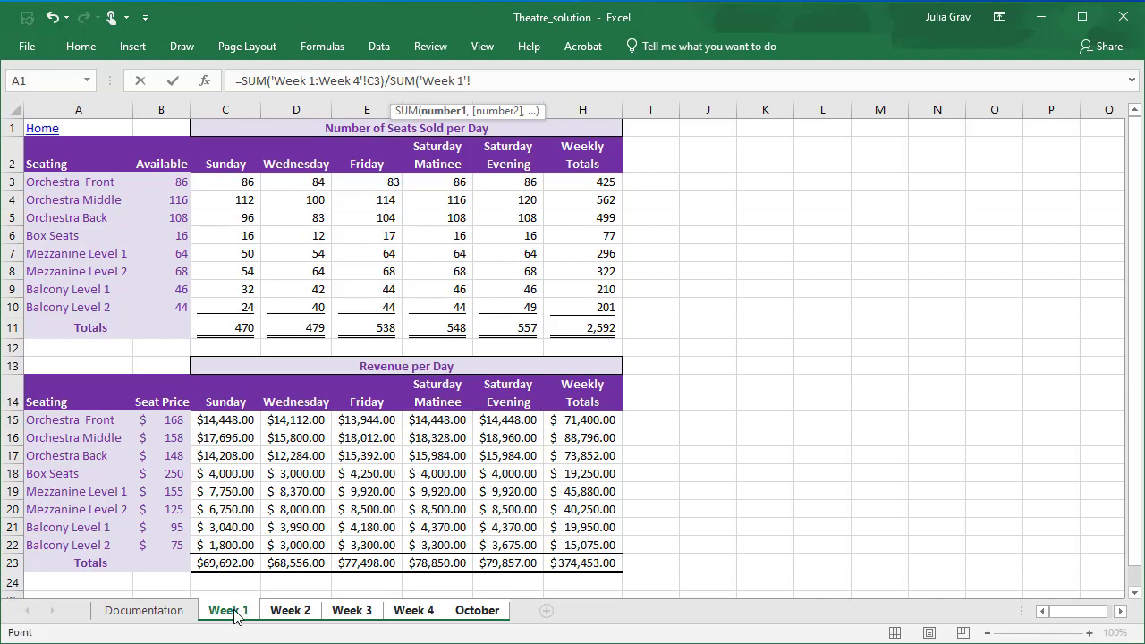
{"action": "left_click", "coordinate": [409, 611], "text": "shift"}
{"action": "left_click", "coordinate": [153, 181]}
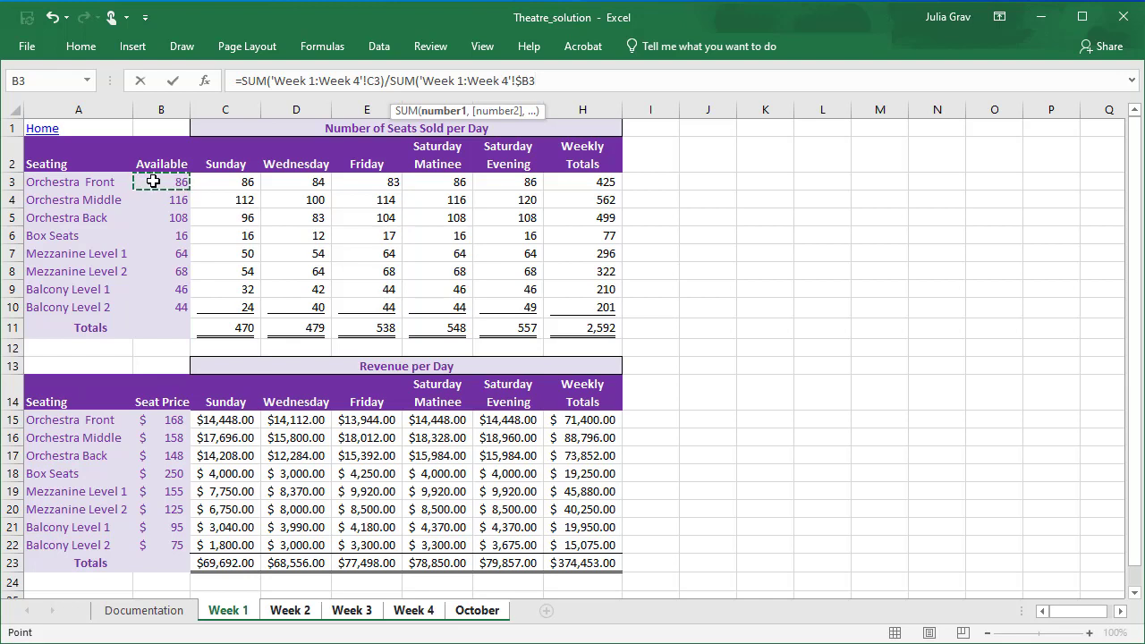
{"action": "type", "text": ")"}
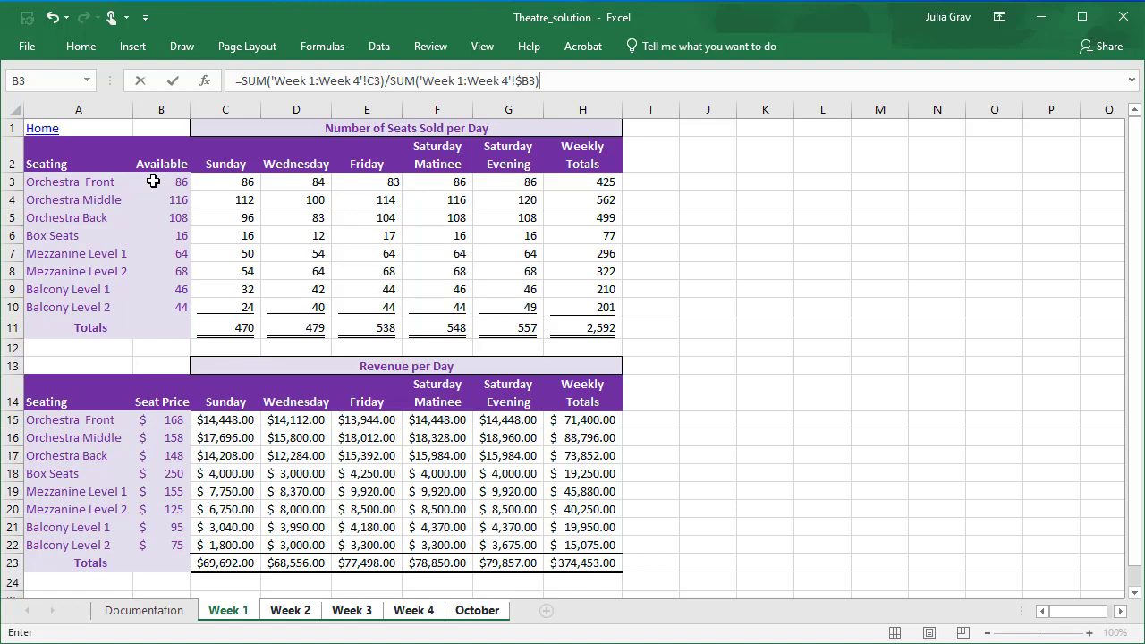
{"action": "key", "text": "Return"}
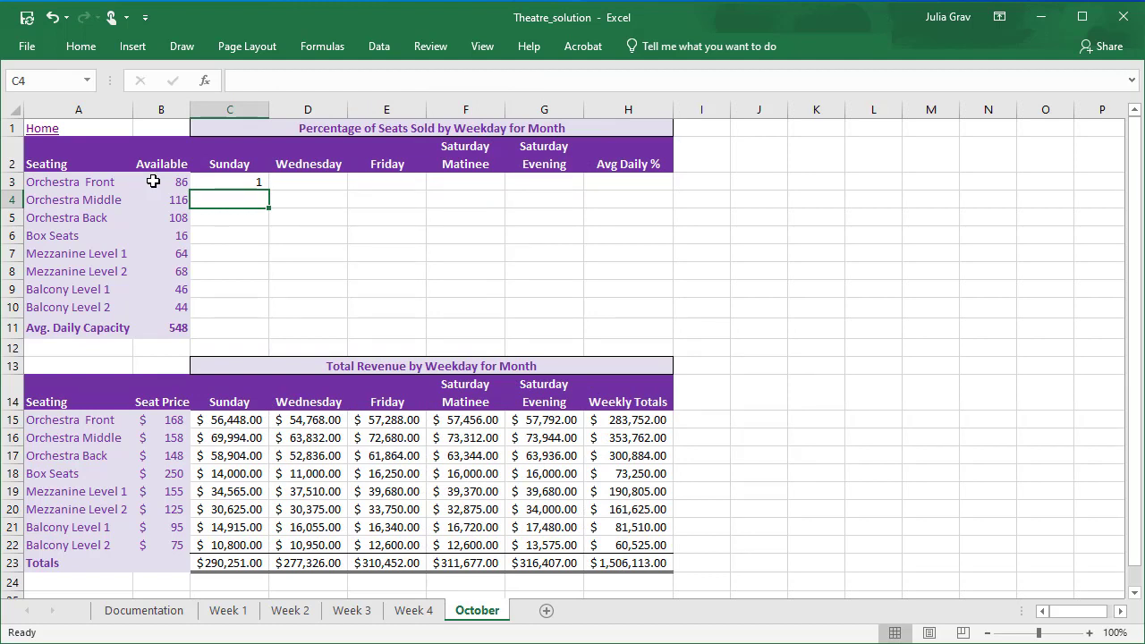
Format C3 as a percentage and fill its formula across and down through G11.
{"action": "left_click", "coordinate": [231, 183]}
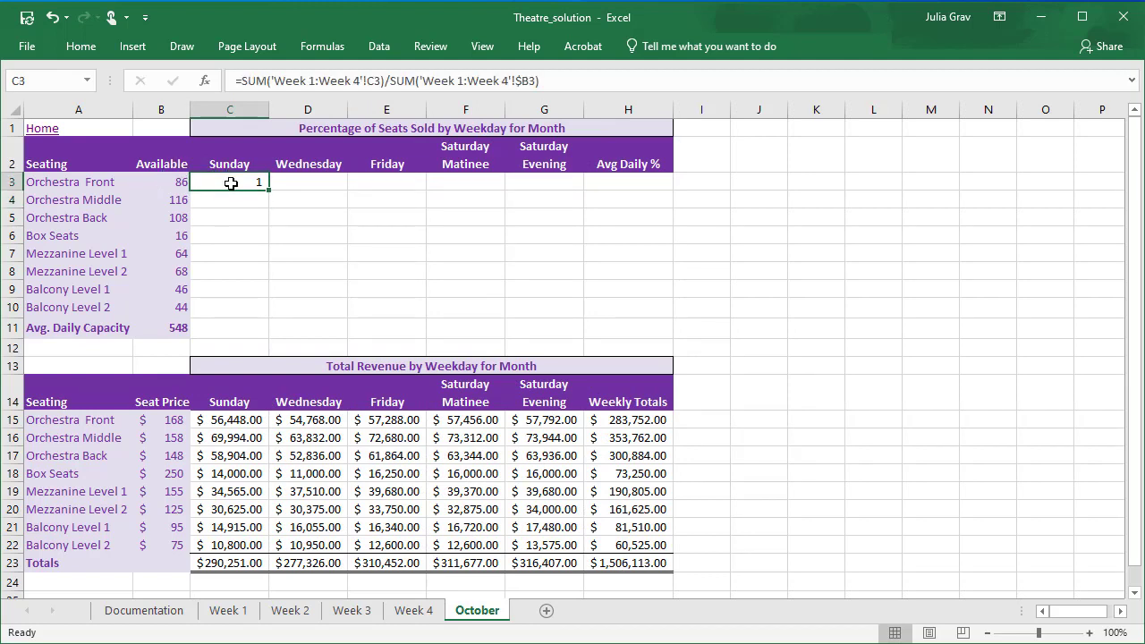
{"action": "left_click", "coordinate": [81, 46]}
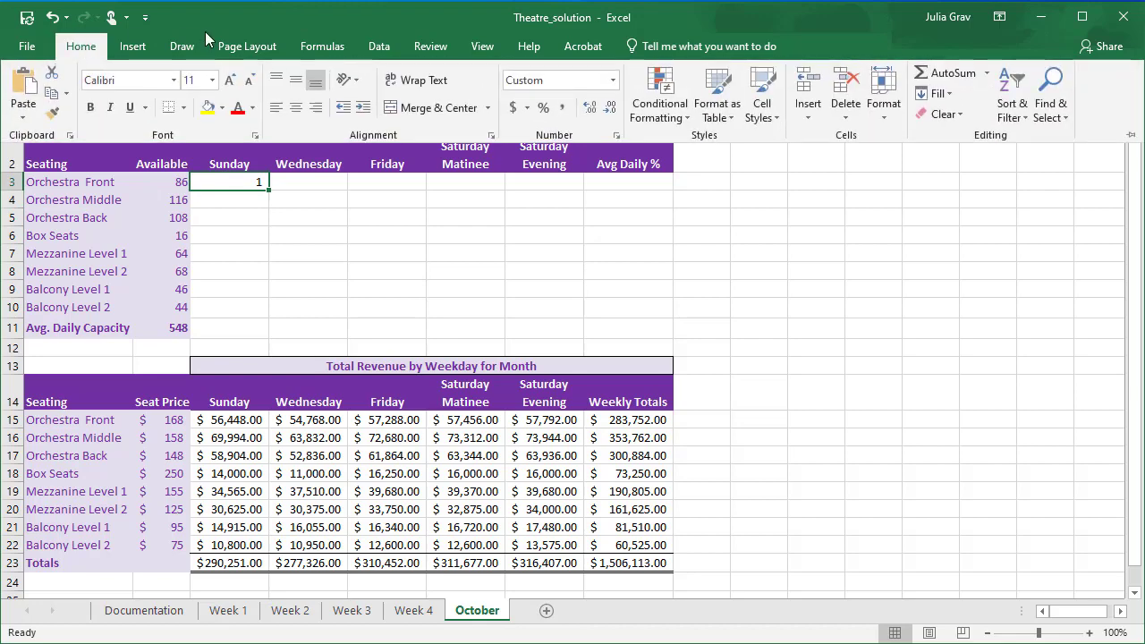
{"action": "left_click", "coordinate": [547, 111]}
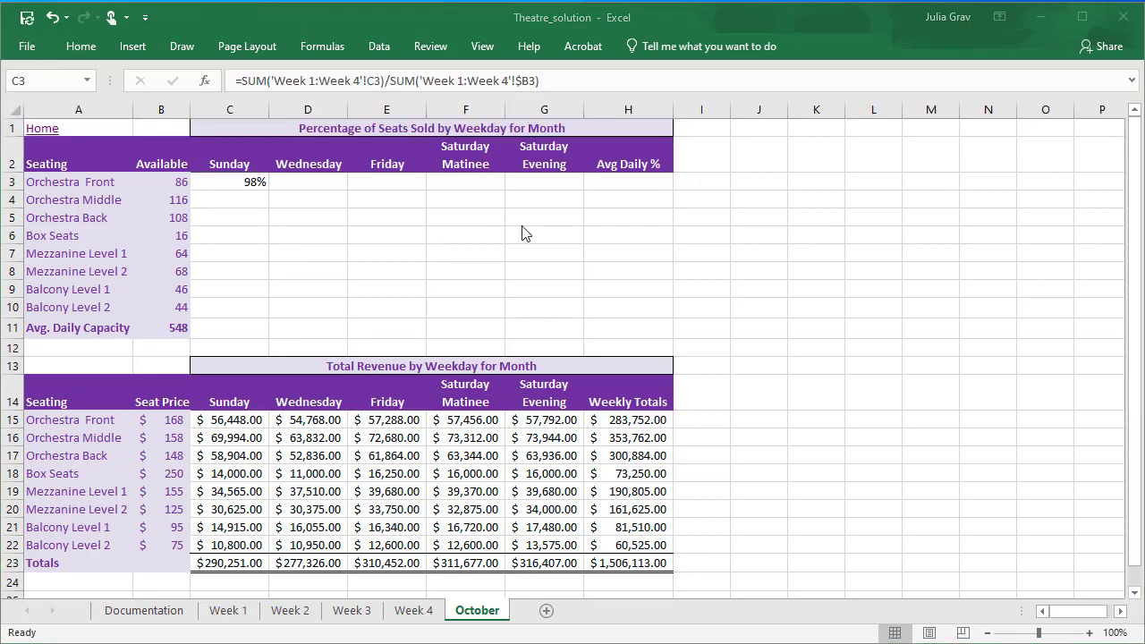
{"action": "left_click", "coordinate": [251, 187]}
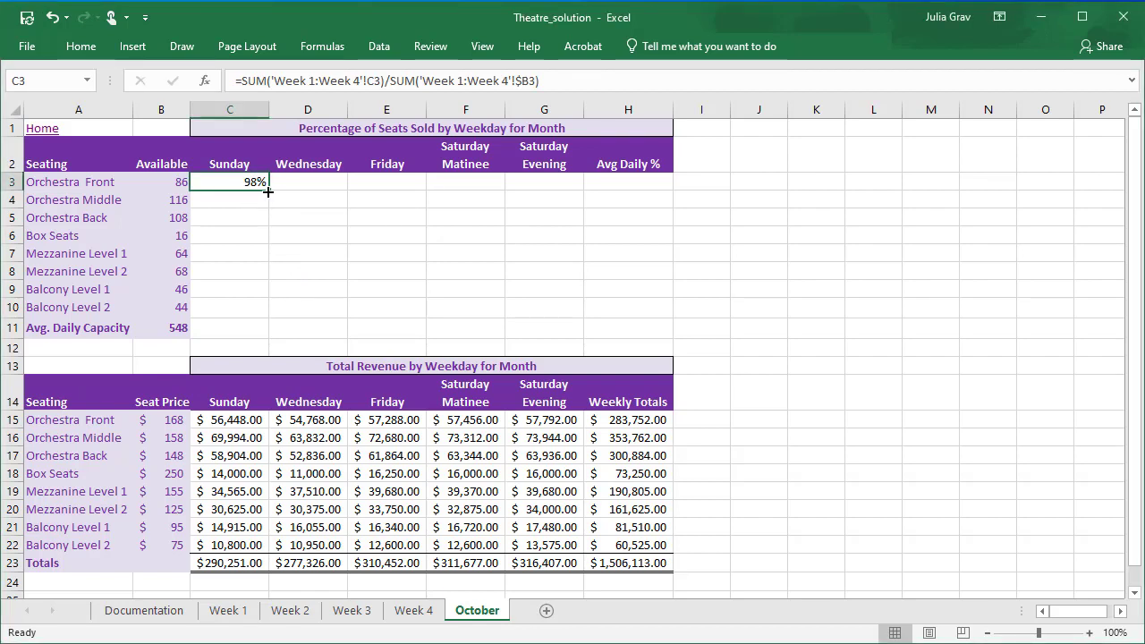
{"action": "left_click_drag", "start_coordinate": [268, 192], "coordinate": [576, 336]}
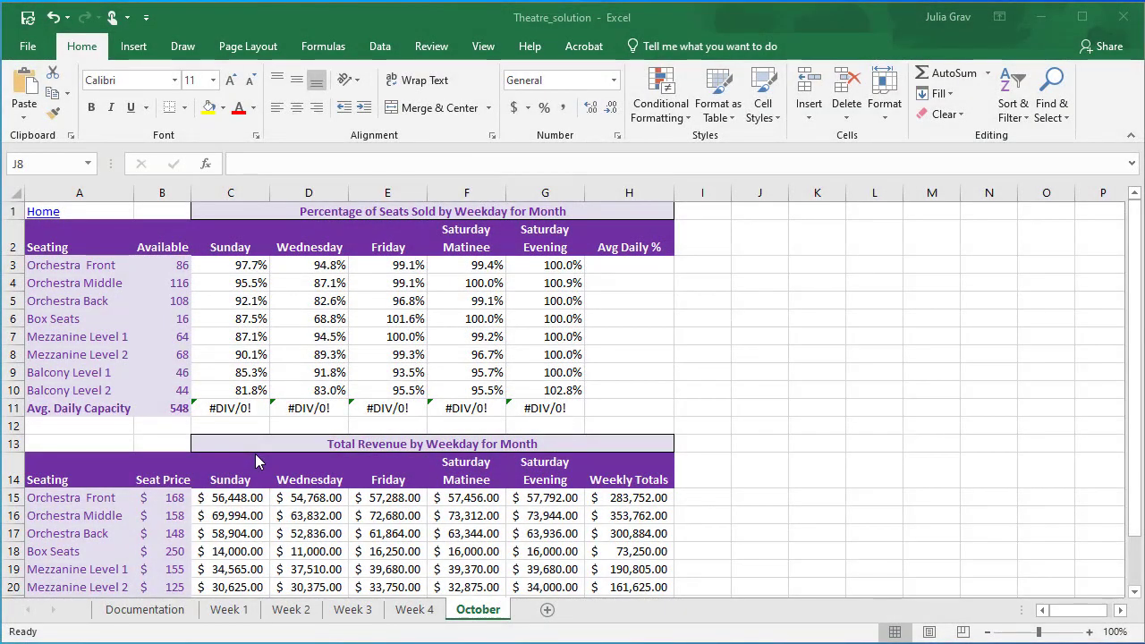
Review cell B11 on each weekly sheet, and enter 548 in it on the grouped sheets Week 1 through Week 4.
{"action": "left_click", "coordinate": [230, 612]}
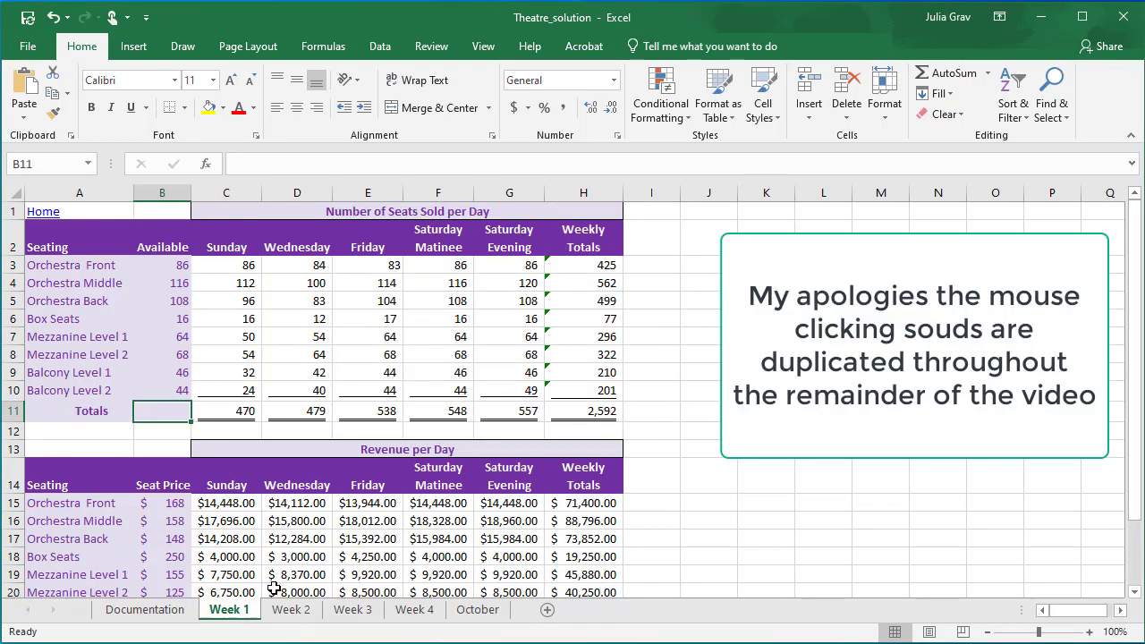
{"action": "left_click", "coordinate": [291, 617]}
{"action": "left_click", "coordinate": [345, 617]}
{"action": "left_click", "coordinate": [399, 617]}
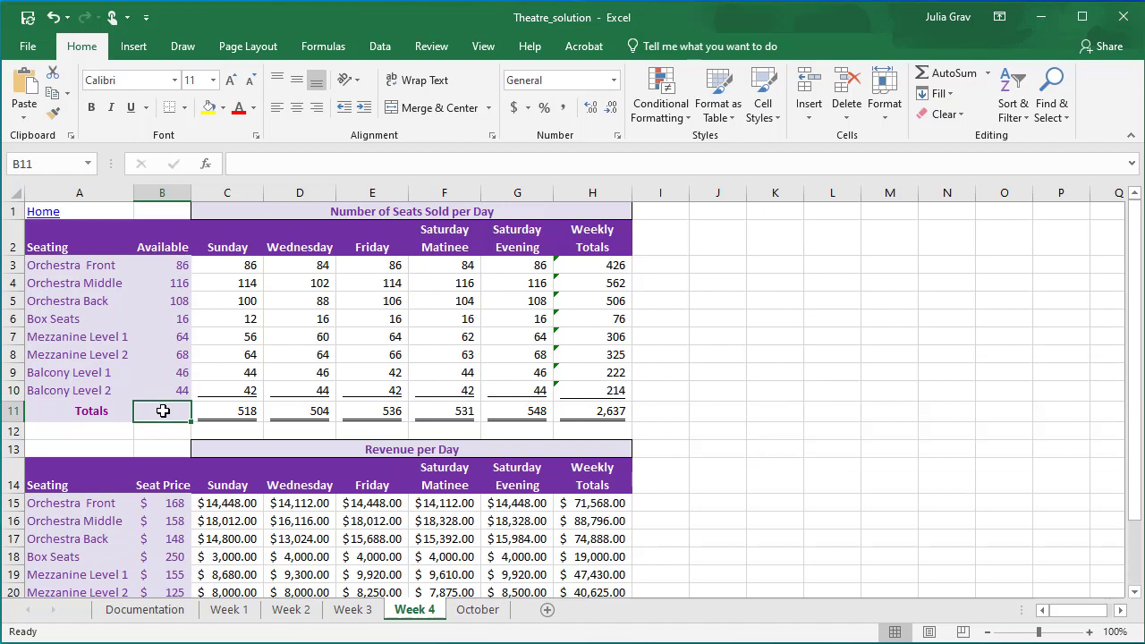
{"action": "left_click", "coordinate": [249, 617], "text": "shift"}
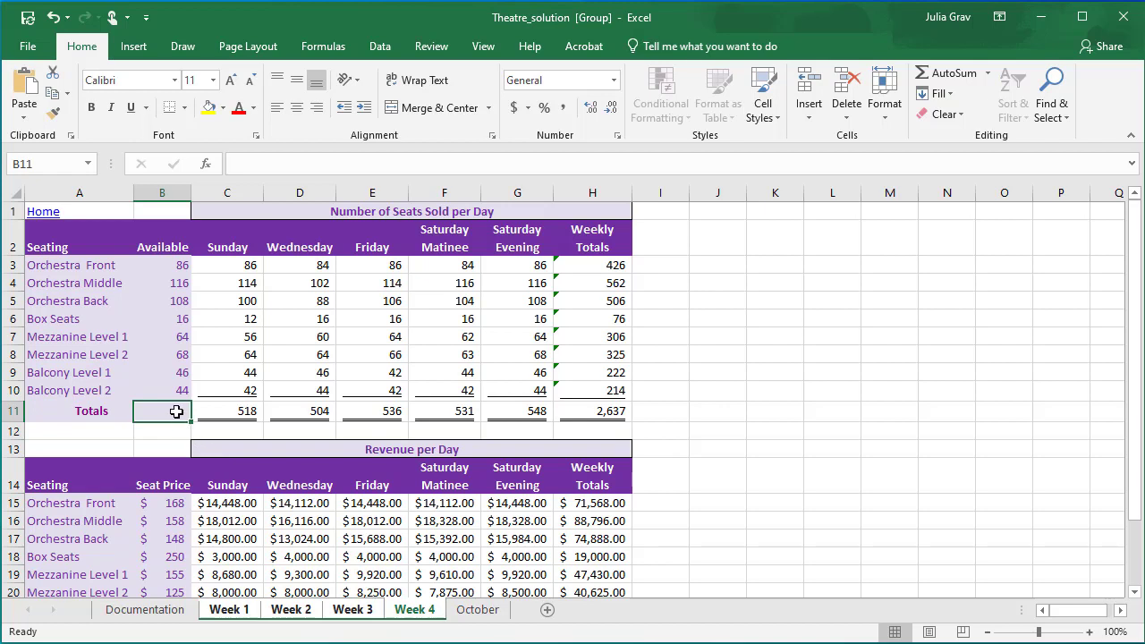
{"action": "type", "text": "548"}
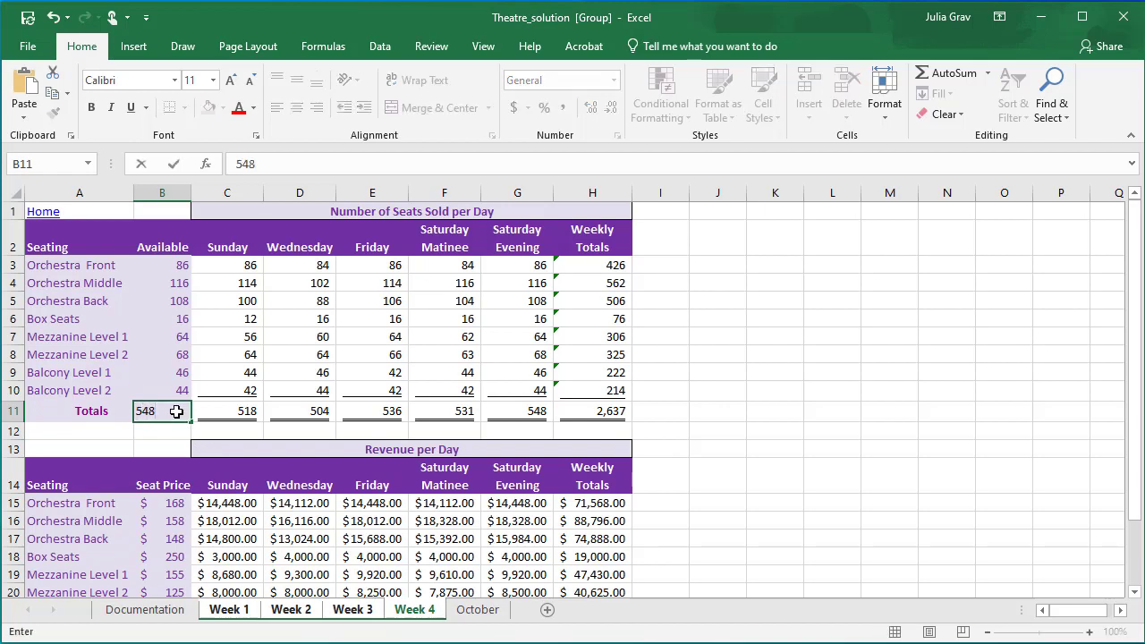
{"action": "key", "text": "Return"}
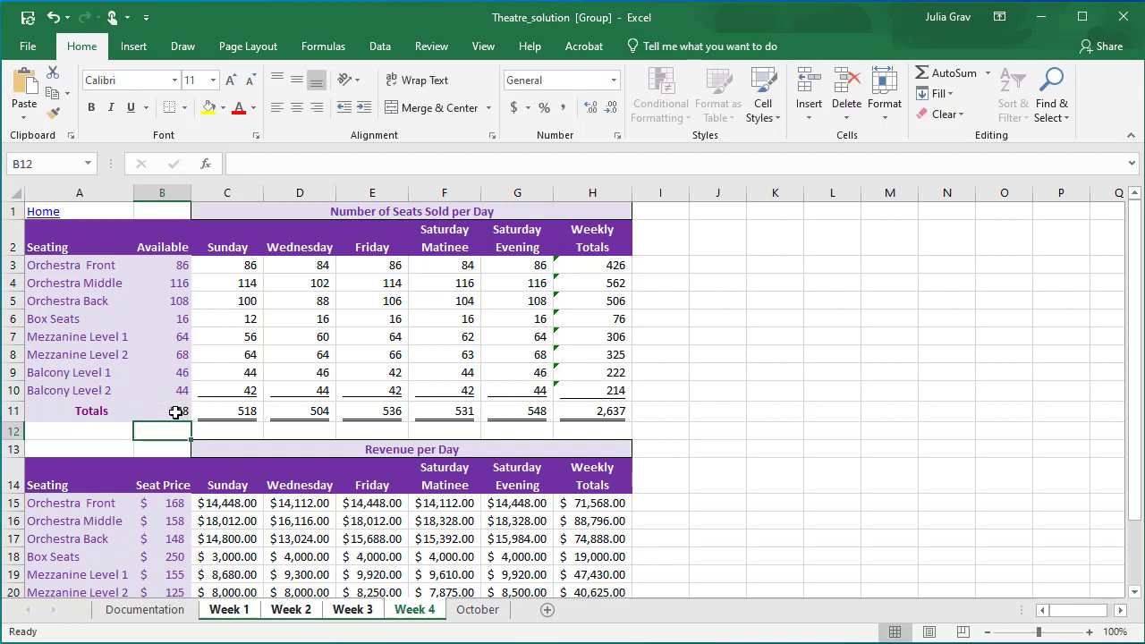
Return to the October sheet and check the Sunday Avg. Daily Capacity formula in C11.
{"action": "left_click", "coordinate": [243, 615]}
{"action": "left_click", "coordinate": [291, 610]}
{"action": "left_click", "coordinate": [352, 610]}
{"action": "left_click", "coordinate": [414, 610]}
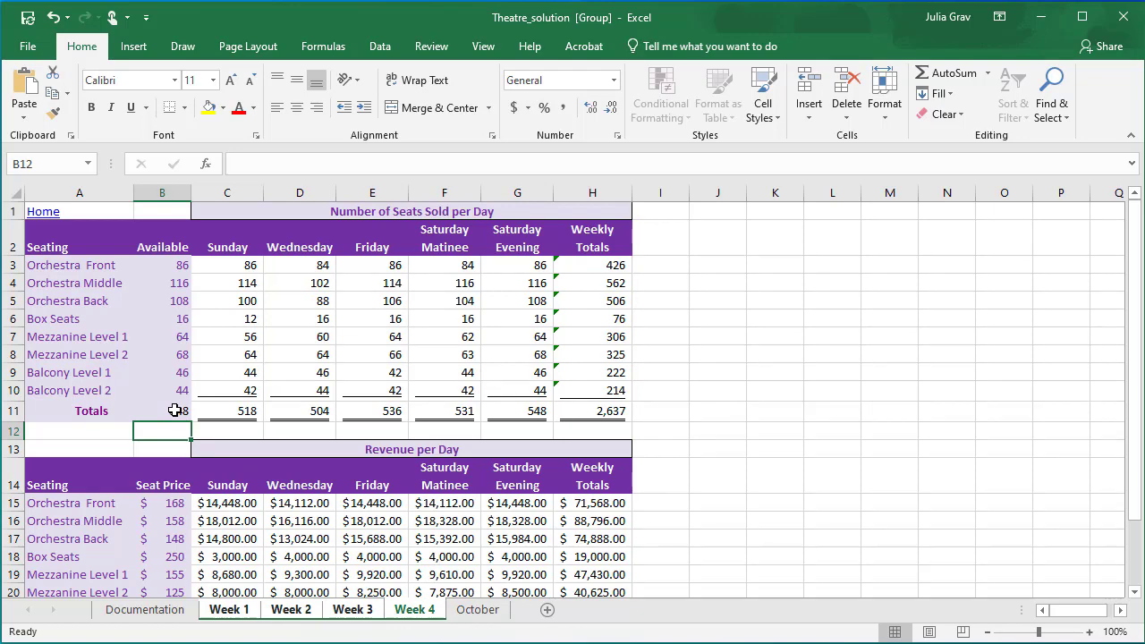
{"action": "left_click", "coordinate": [478, 610]}
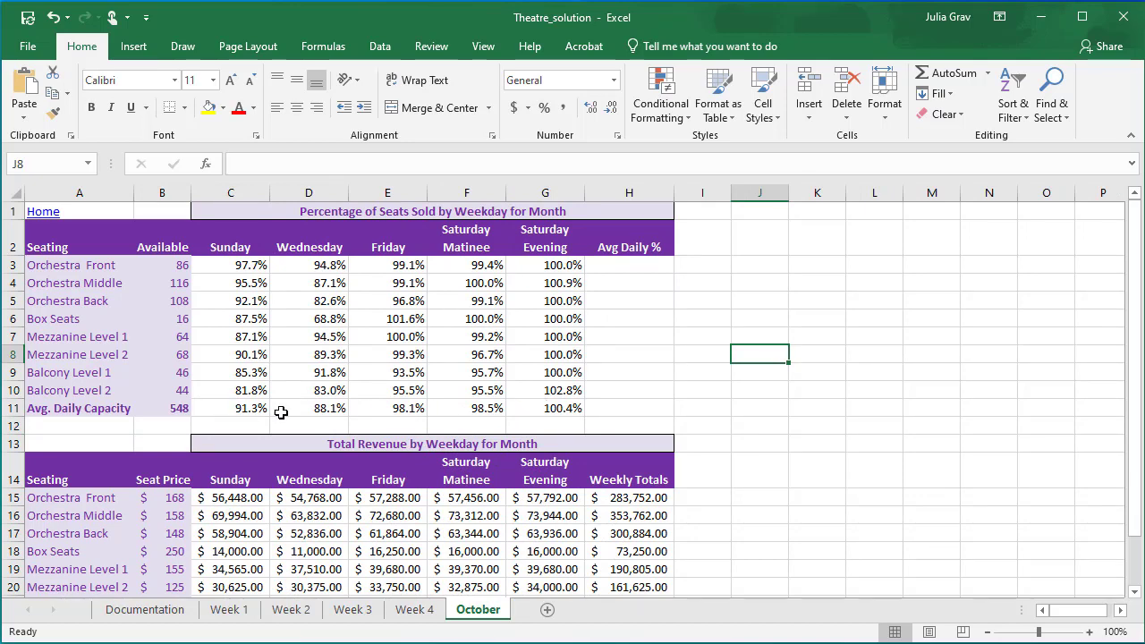
{"action": "left_click", "coordinate": [223, 408]}
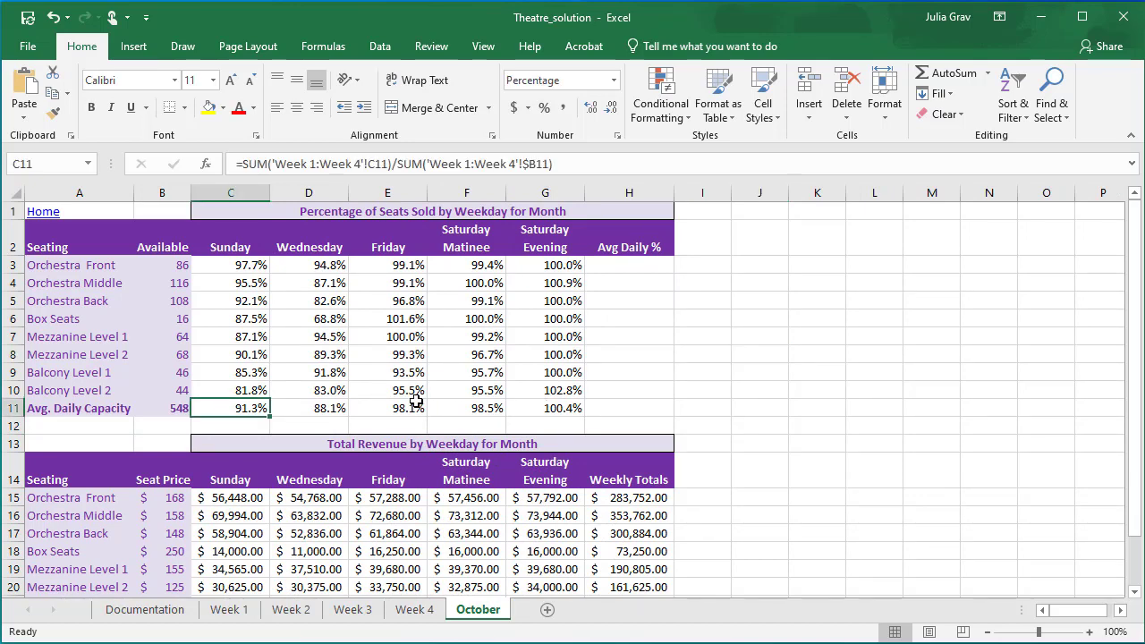
Enter an AVERAGE formula in H3 for the Orchestra Front percentages in C3:G3.
{"action": "left_click", "coordinate": [635, 268]}
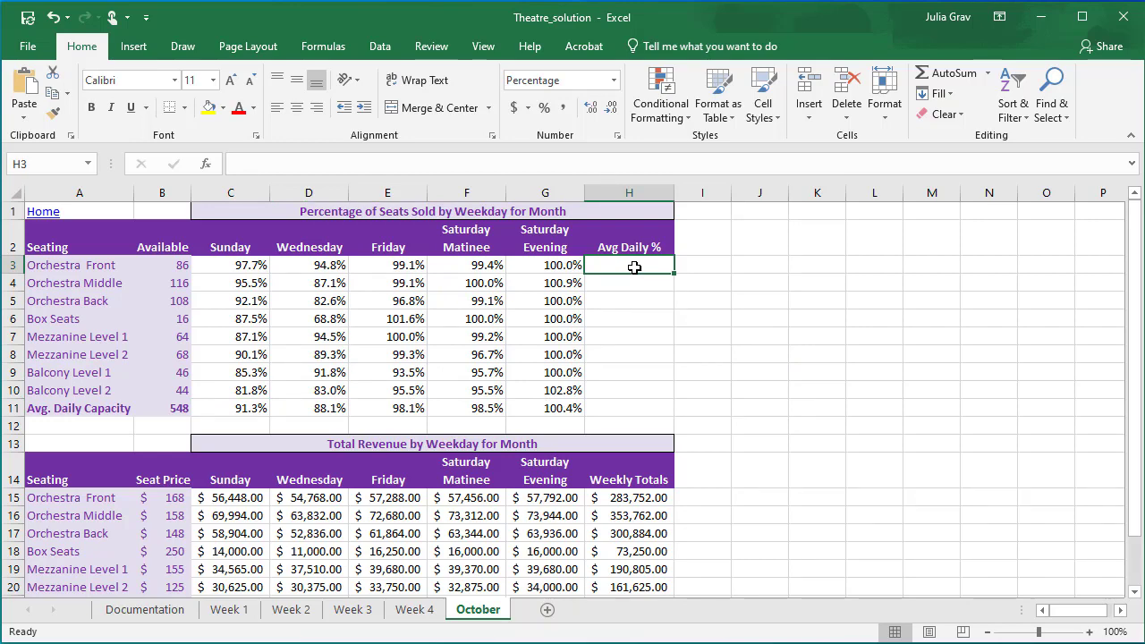
{"action": "type", "text": "=ave"}
{"action": "key", "text": "Tab"}
{"action": "key", "text": "BackSpace"}
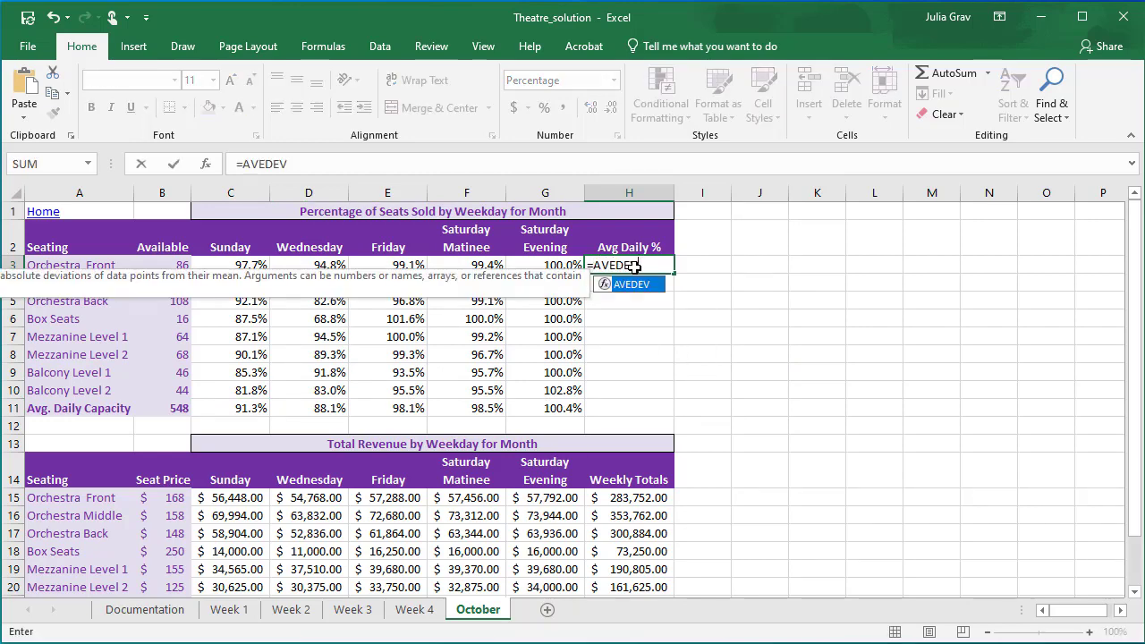
{"action": "key", "text": "BackSpace"}
{"action": "key", "text": "BackSpace"}
{"action": "key", "text": "BackSpace"}
{"action": "key", "text": "Down"}
{"action": "key", "text": "Tab"}
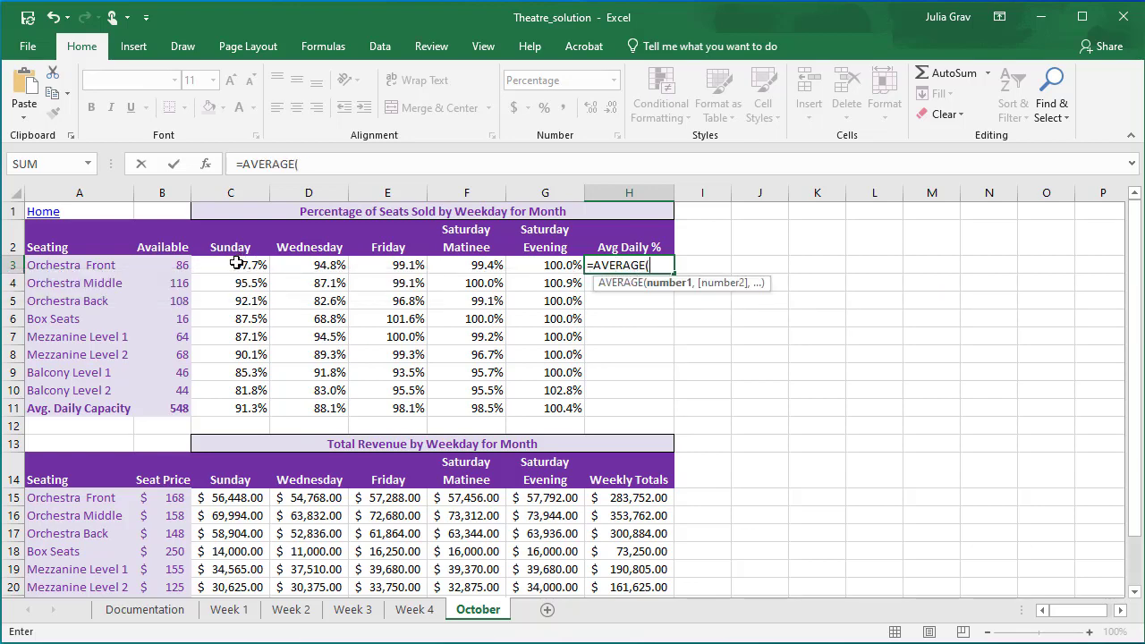
{"action": "left_click_drag", "start_coordinate": [237, 264], "coordinate": [544, 264]}
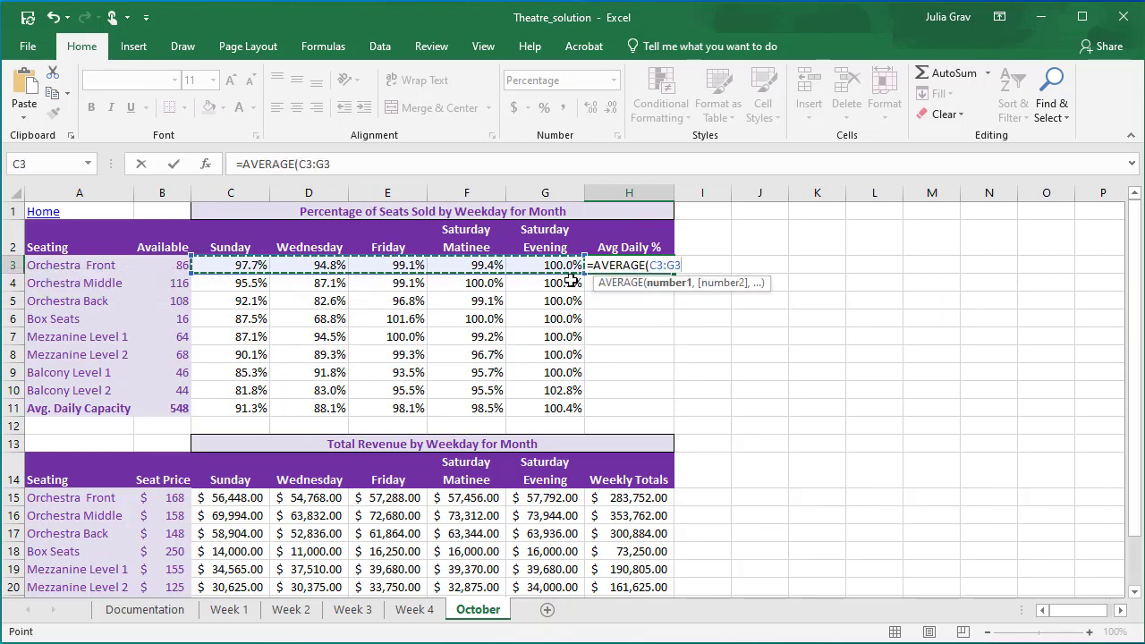
{"action": "key", "text": "Return"}
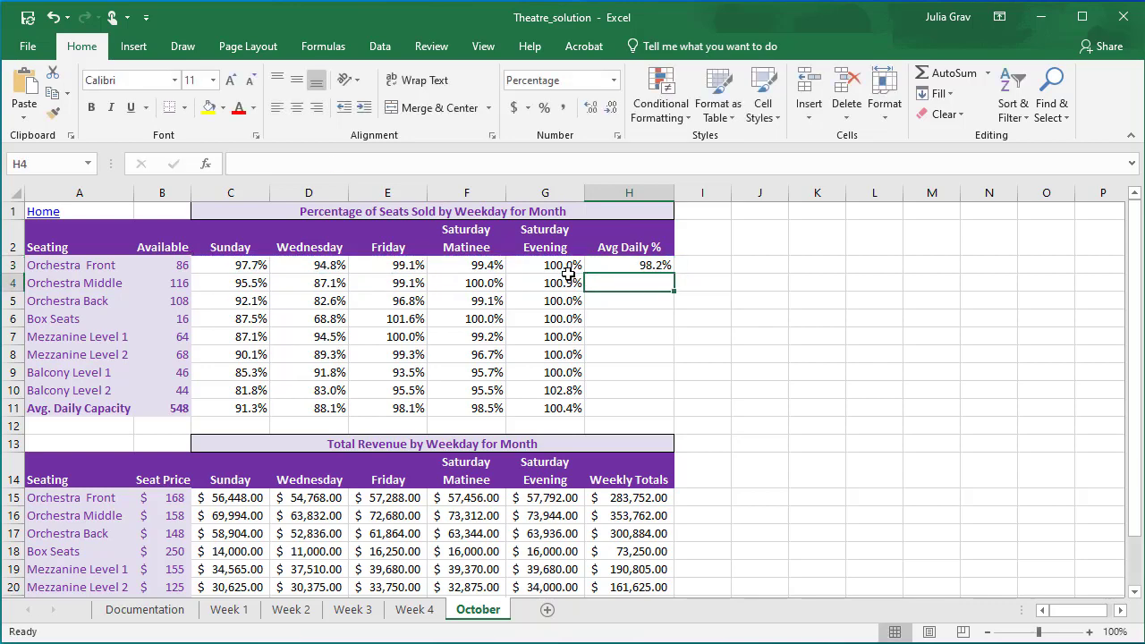
Fill the H3 average formula down the Avg Daily % column through H11.
{"action": "left_click", "coordinate": [611, 260]}
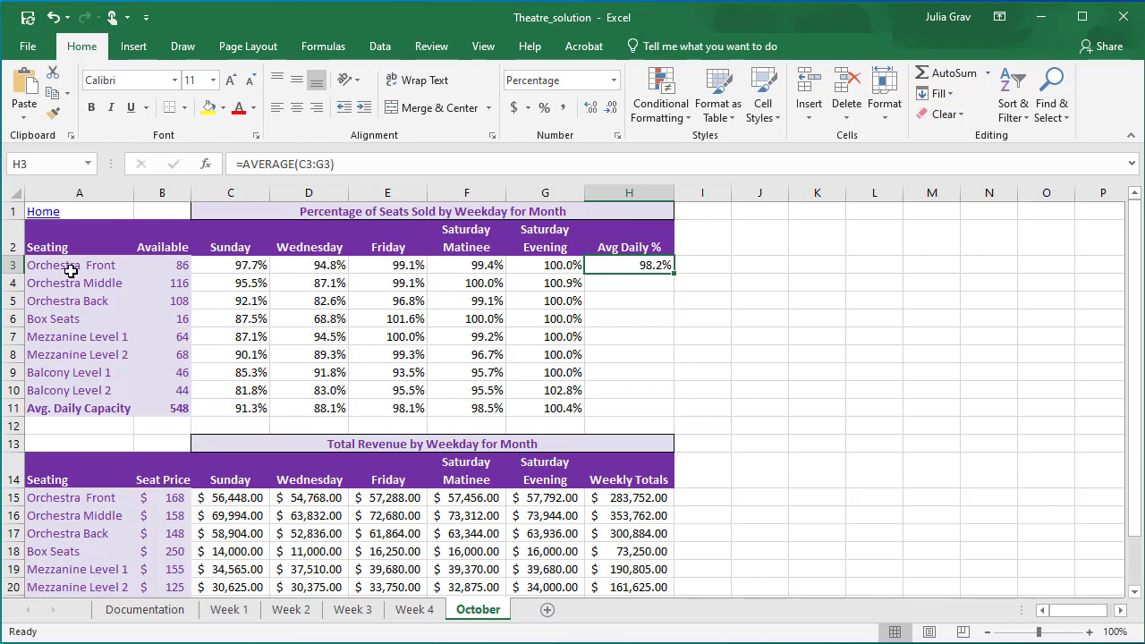
{"action": "left_click_drag", "start_coordinate": [673, 276], "coordinate": [674, 407]}
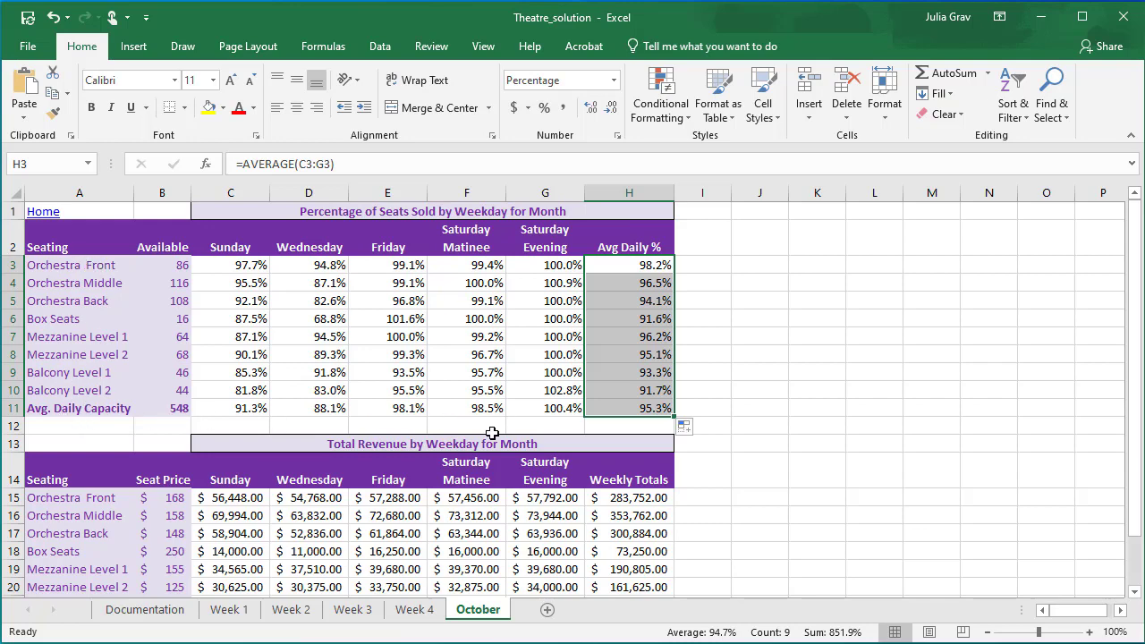
{"action": "left_click", "coordinate": [616, 404]}
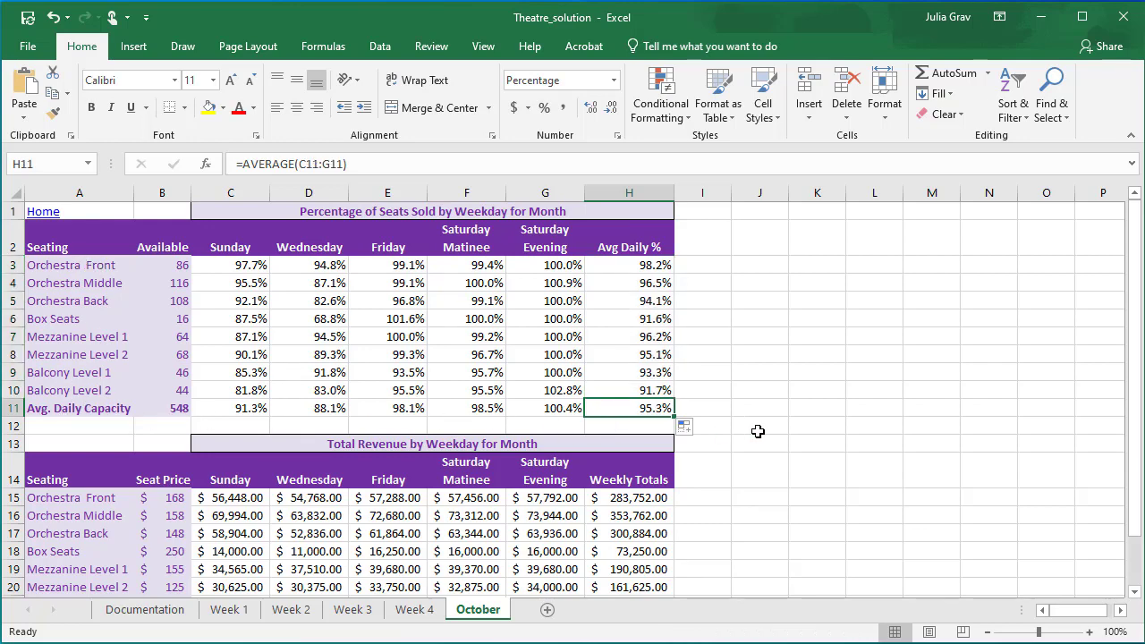
Inspect the cell ranges referenced by the copied average formulas in H11, H8 and H6.
{"action": "double_click", "coordinate": [618, 405]}
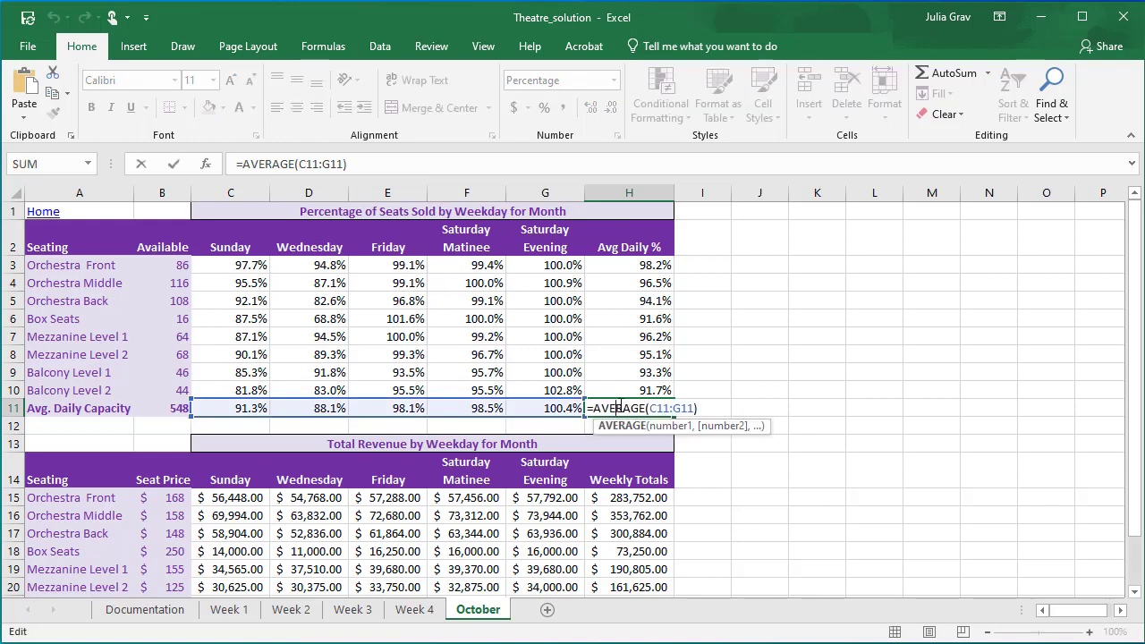
{"action": "double_click", "coordinate": [641, 355]}
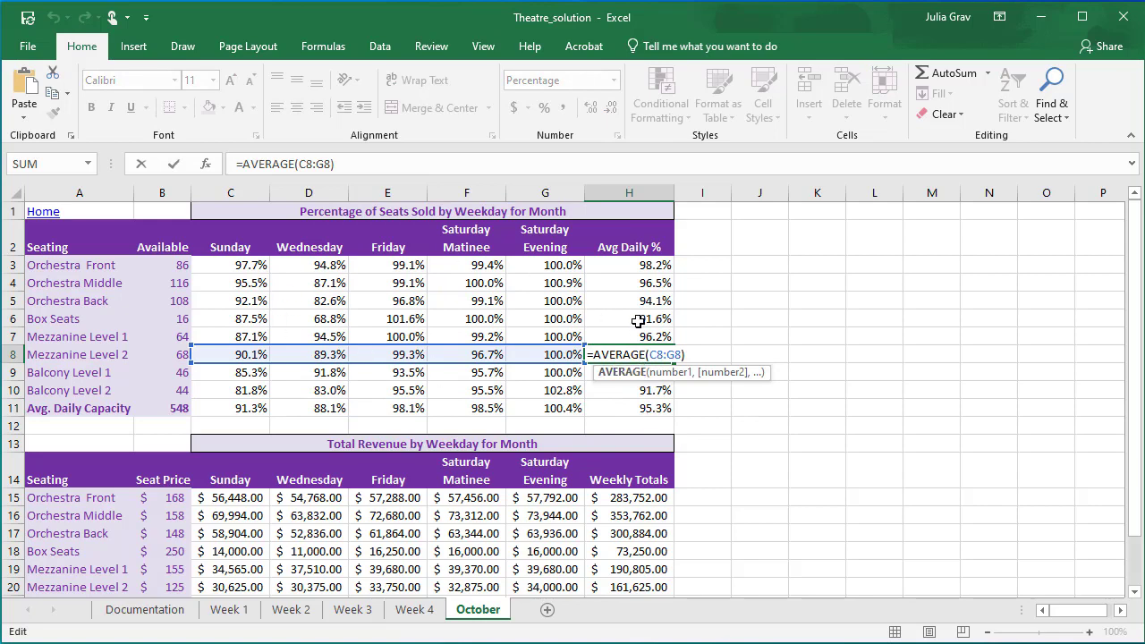
{"action": "double_click", "coordinate": [638, 320]}
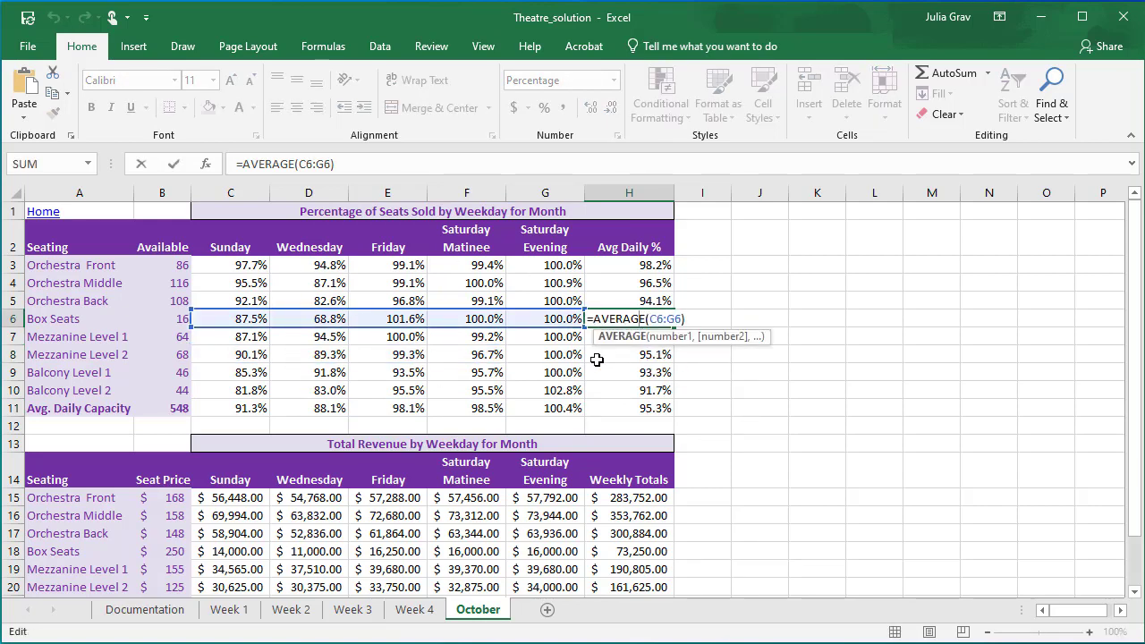